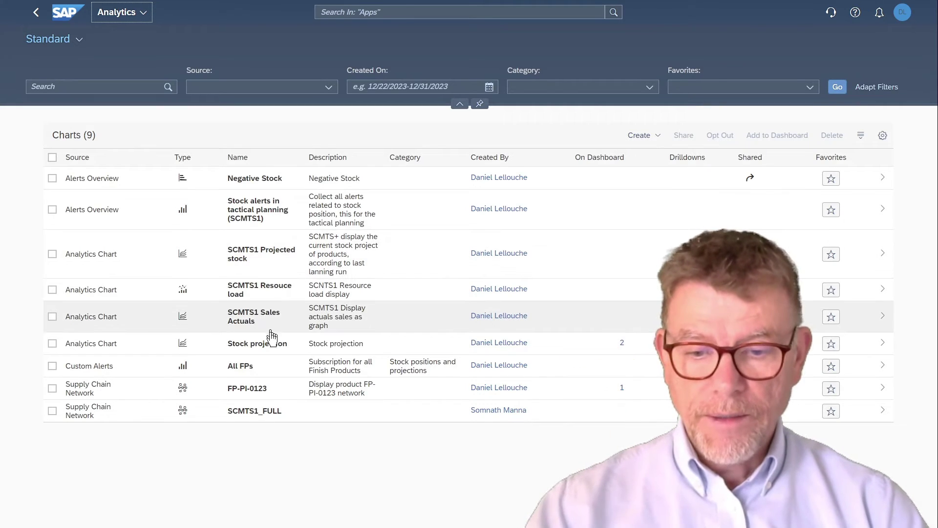
Open the SCMTS1 Sales Actuals chart and bring up its Versions/Scenarios selection.
{"action": "left_click", "coordinate": [252, 325]}
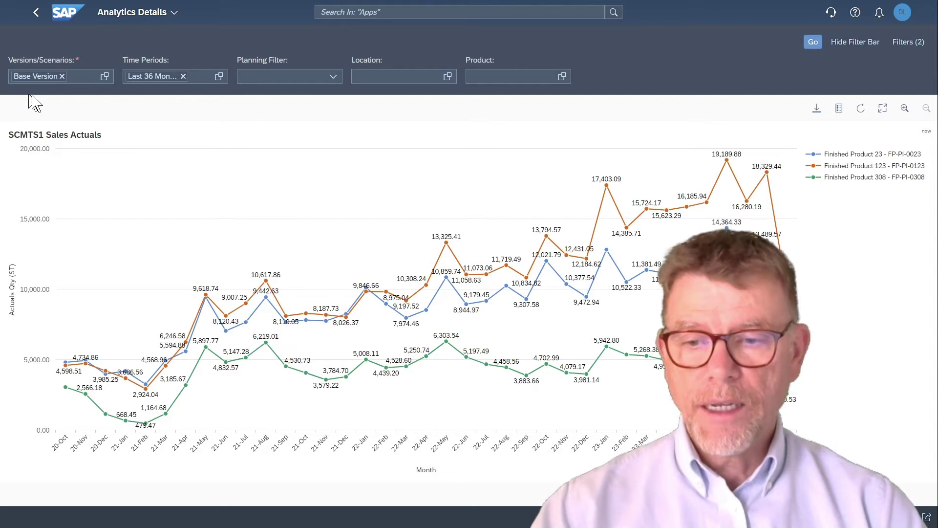
{"action": "left_click", "coordinate": [104, 77]}
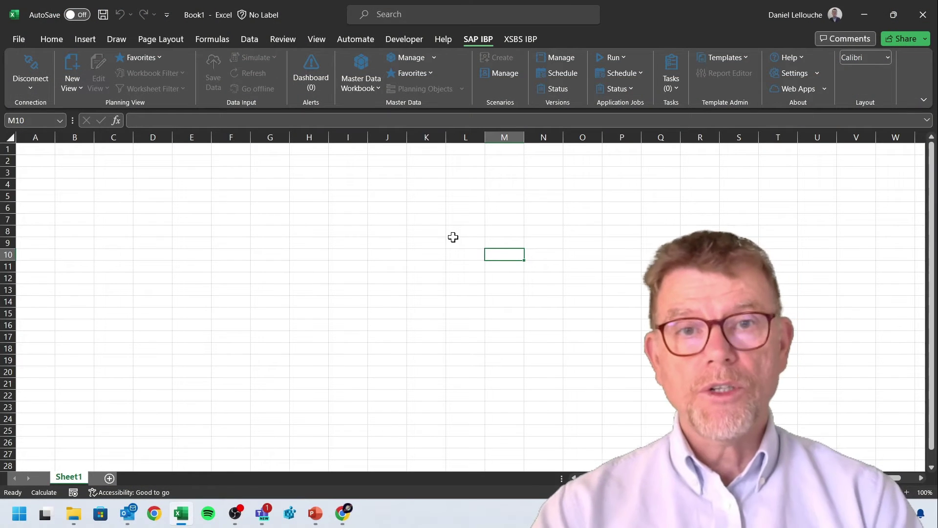
Switch to Excel and open the DP_02 Baseline Forecast template from the 1_Demand Planning folder.
{"action": "left_click", "coordinate": [746, 57]}
{"action": "mouse_move", "coordinate": [752, 148]}
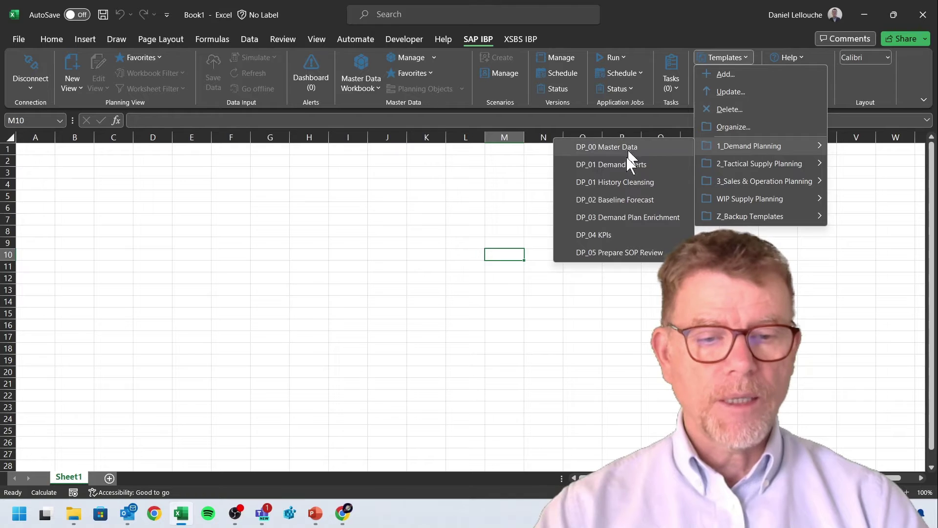
{"action": "left_click", "coordinate": [605, 200]}
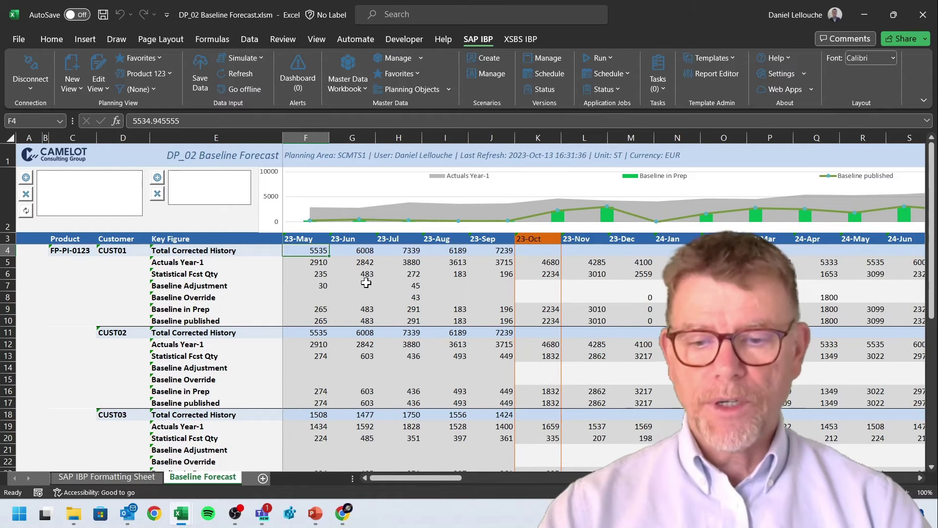
Run the 2_Forecasting_BestFit simulation on the baseline forecast and select CUST01's Statistical Fcst Qty key figure.
{"action": "left_click", "coordinate": [205, 78]}
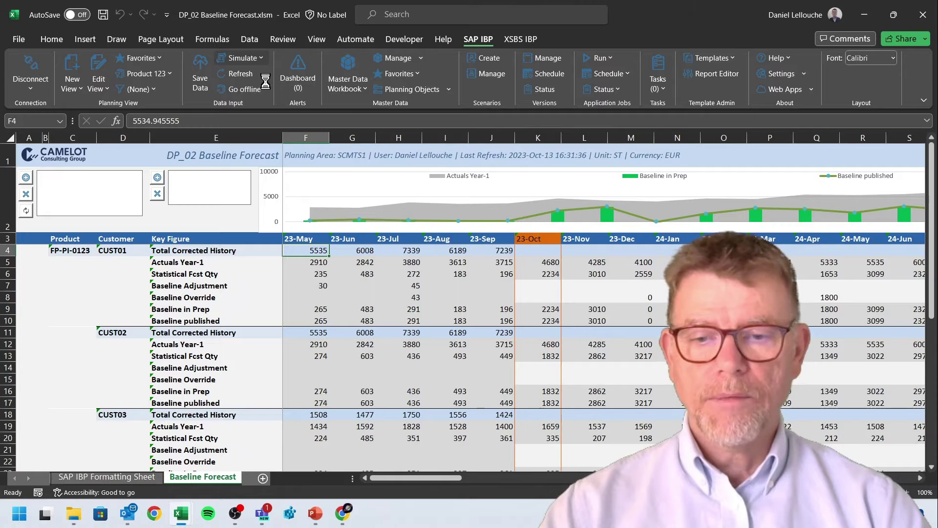
{"action": "left_click", "coordinate": [244, 58]}
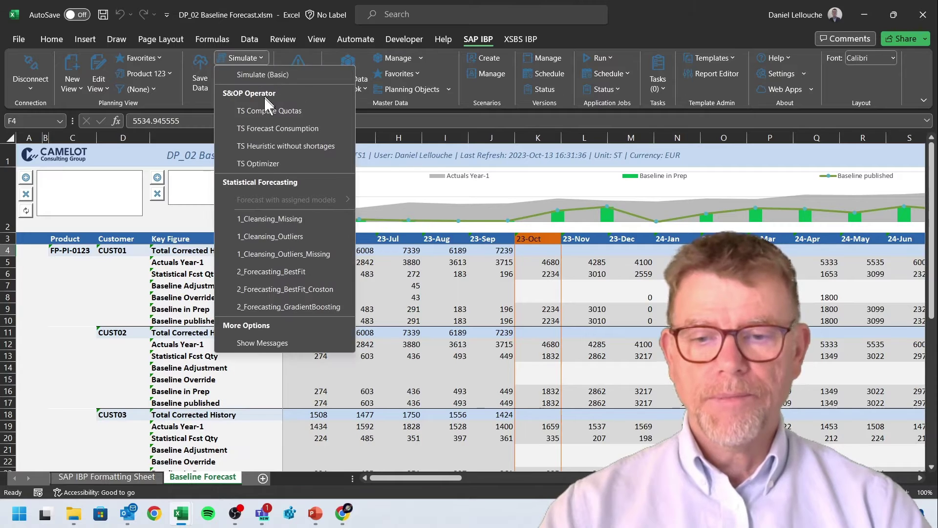
{"action": "left_click", "coordinate": [270, 270]}
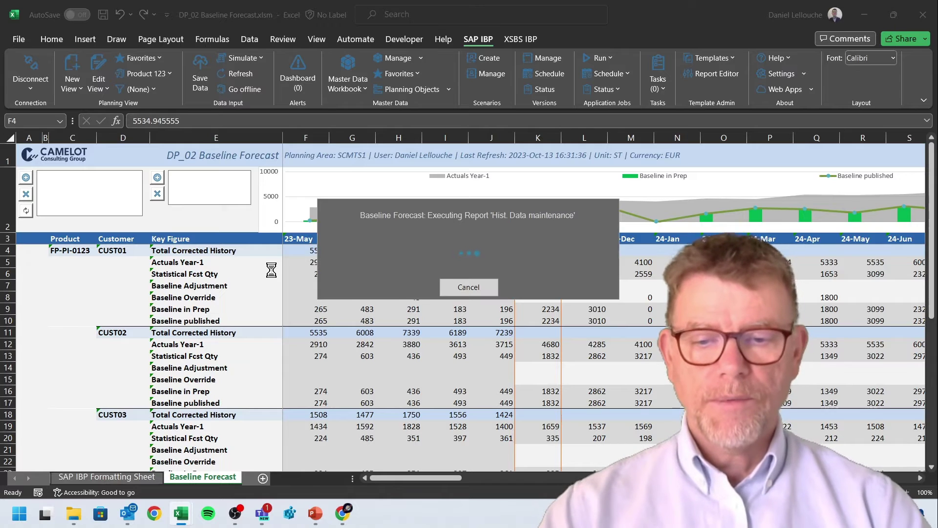
{"action": "left_click", "coordinate": [195, 273]}
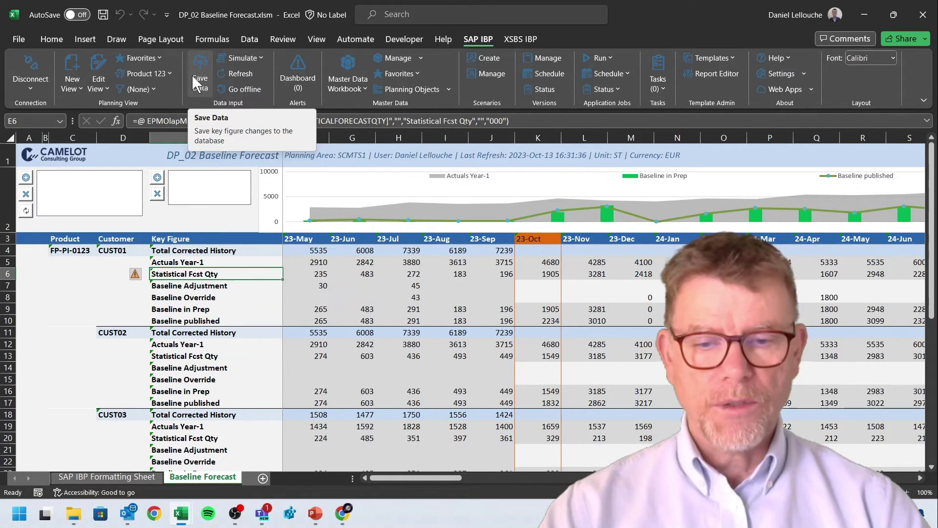
Save the simulated changes as a new scenario with the name and description "Best fit".
{"action": "left_click", "coordinate": [487, 58]}
{"action": "type", "text": "Best fit"}
{"action": "left_click", "coordinate": [352, 174]}
{"action": "type", "text": "Best fit"}
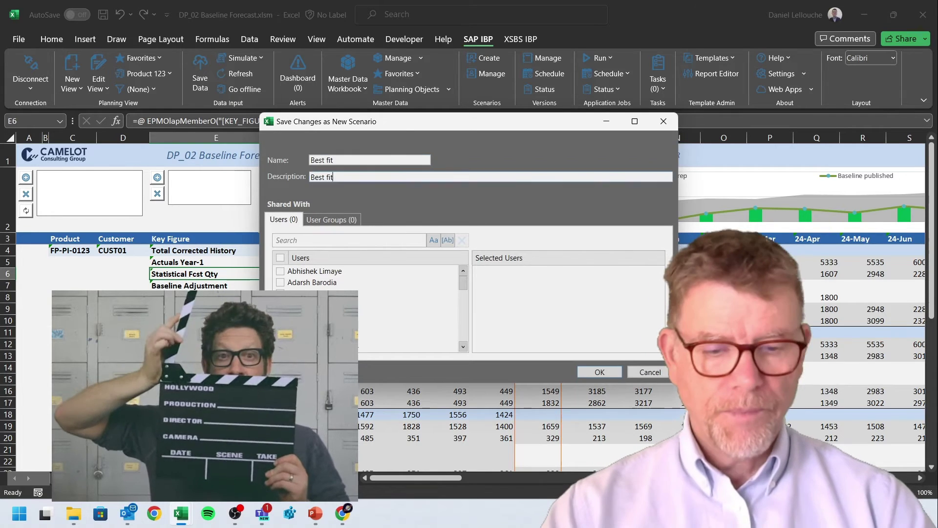
{"action": "left_click", "coordinate": [600, 372]}
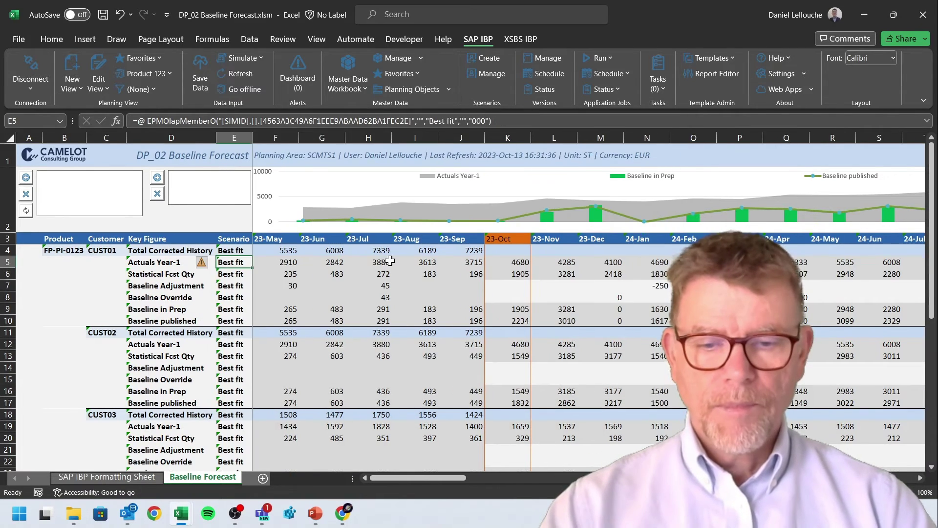
{"action": "left_click", "coordinate": [390, 261]}
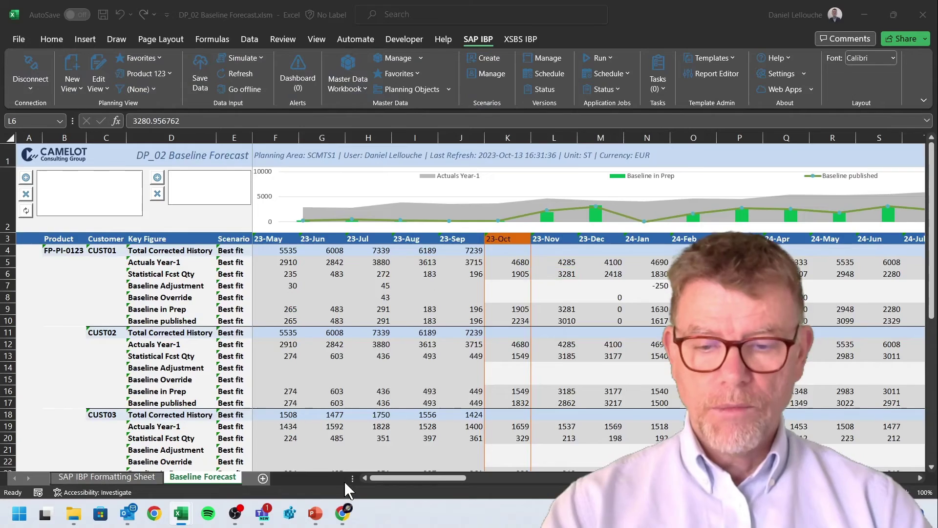
Switch to the SAP IBP web chart and check the versions and scenarios available for SCMTS1 Sales Actuals.
{"action": "key", "text": "alt+Tab"}
{"action": "key", "text": "alt+Tab"}
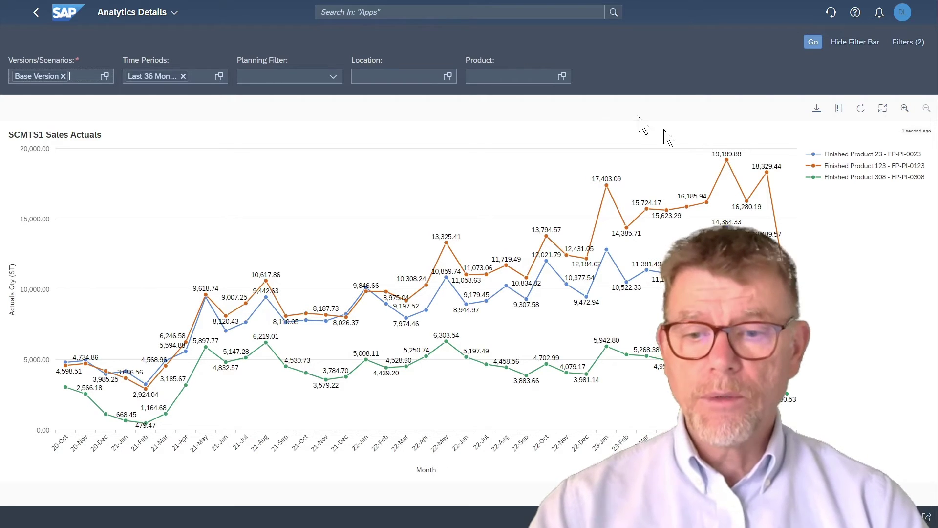
{"action": "left_click", "coordinate": [105, 78]}
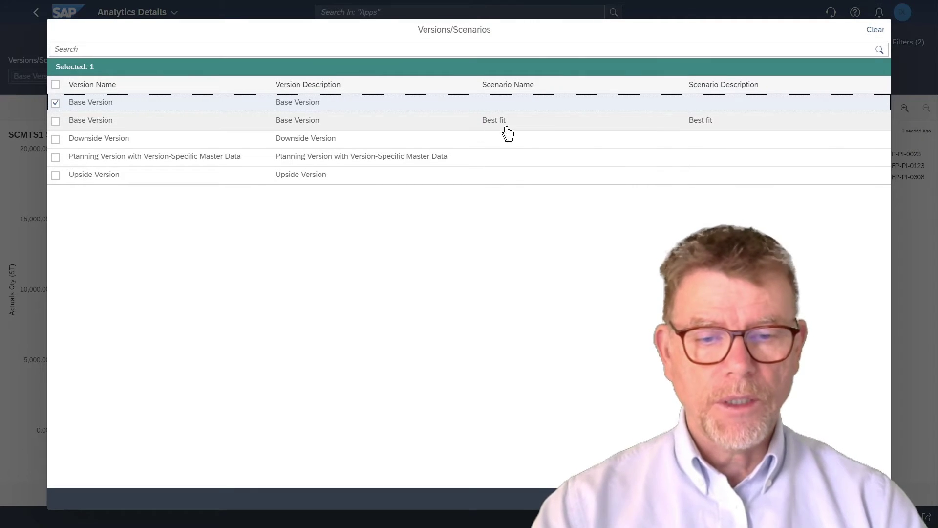
{"action": "left_click", "coordinate": [438, 293]}
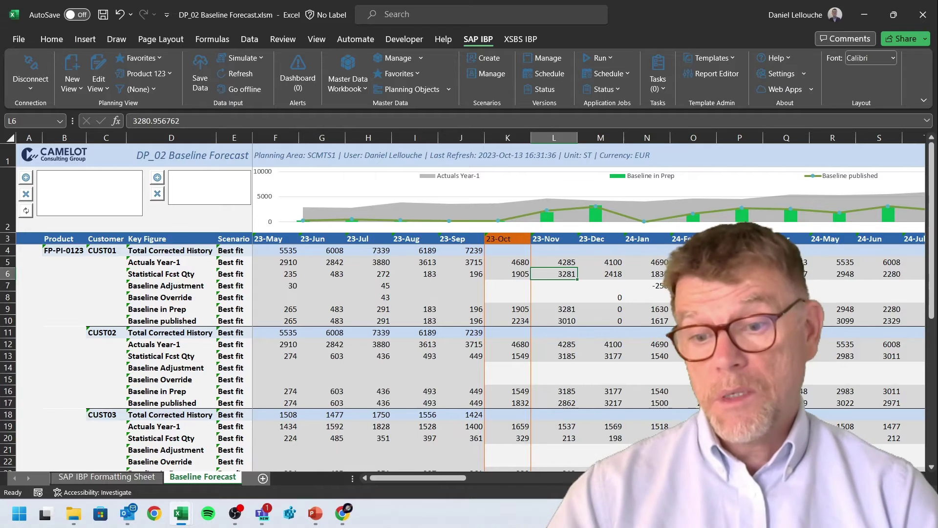
In the Excel planning view, inspect the workbook's Versions & Scenarios settings and open scenario management.
{"action": "left_click", "coordinate": [91, 63]}
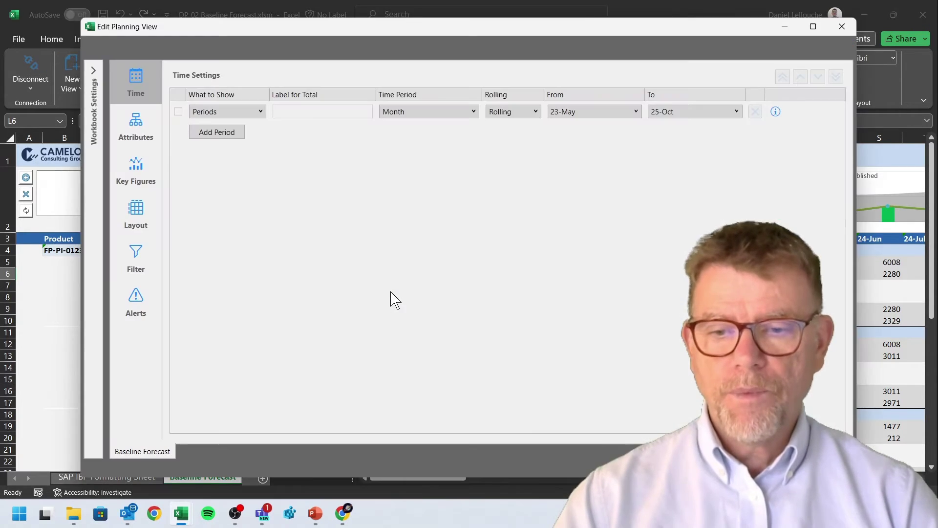
{"action": "left_click", "coordinate": [94, 72]}
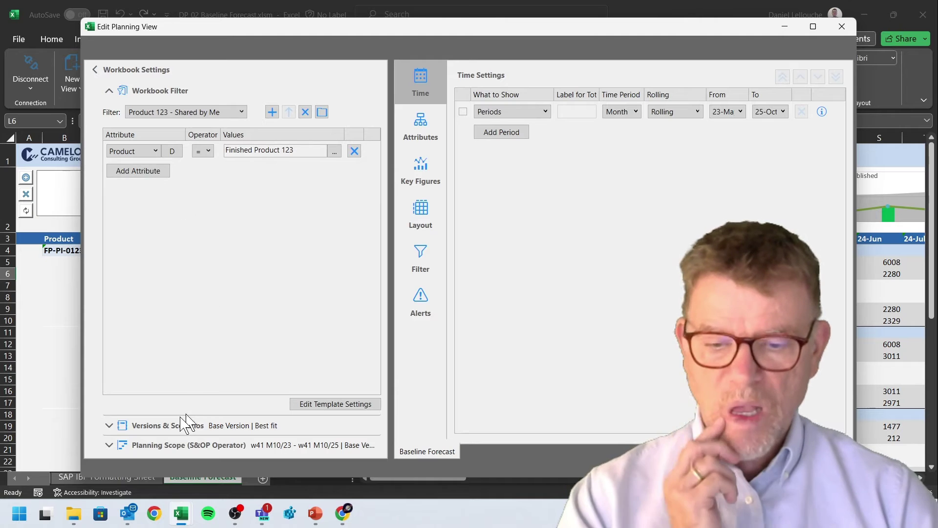
{"action": "left_click", "coordinate": [108, 427]}
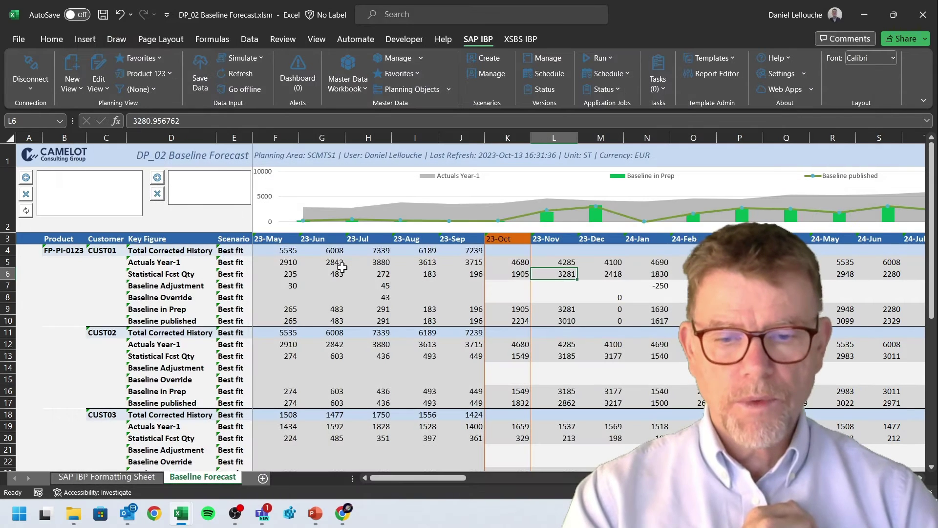
{"action": "left_click", "coordinate": [343, 269]}
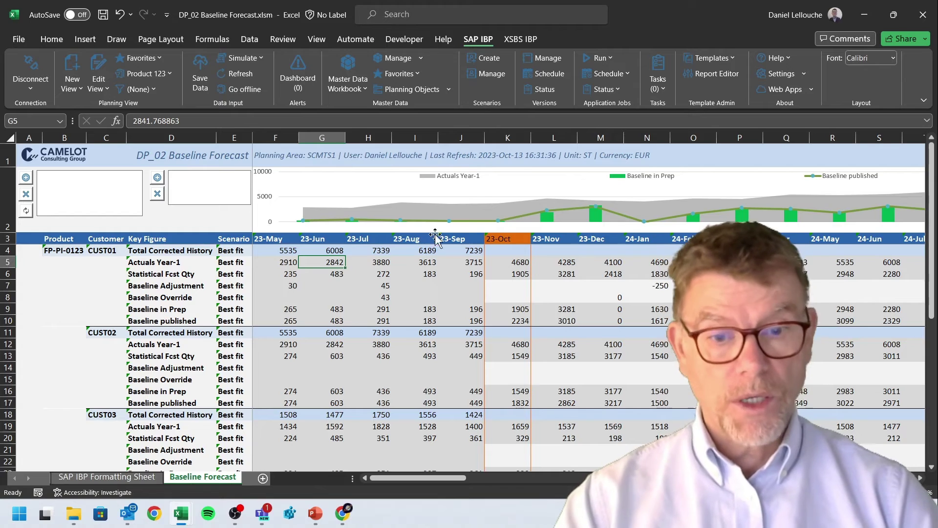
{"action": "left_click", "coordinate": [491, 72]}
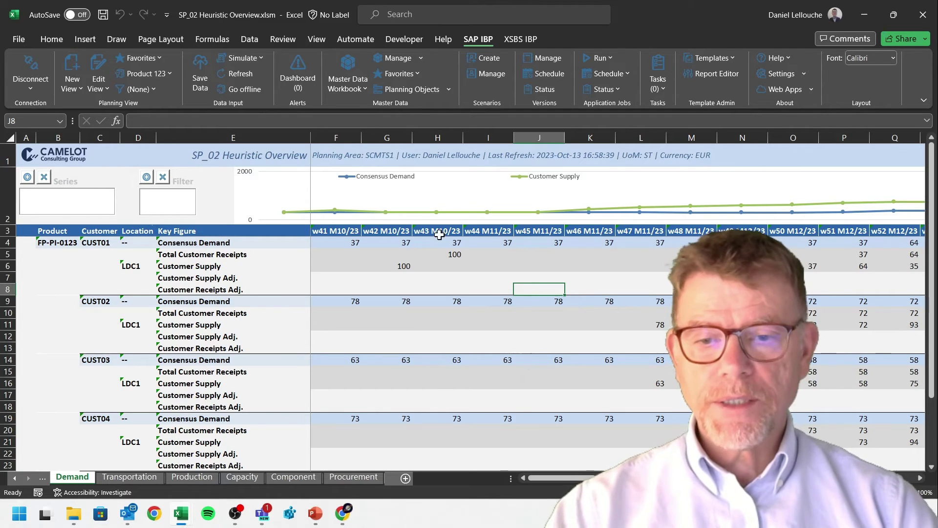
Simulate TS Heuristic without shortages in the SP_02 Heuristic Overview workbook and dismiss the server messages.
{"action": "left_click", "coordinate": [257, 57]}
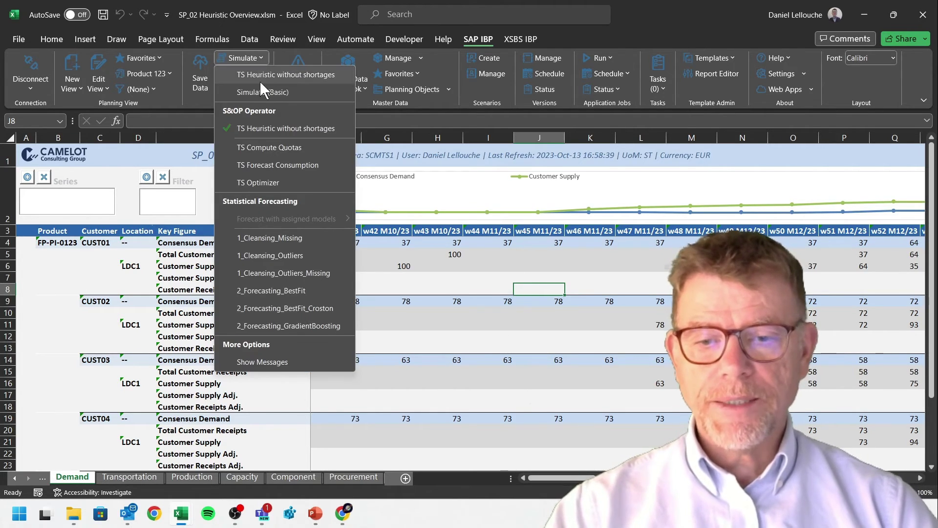
{"action": "left_click", "coordinate": [286, 75]}
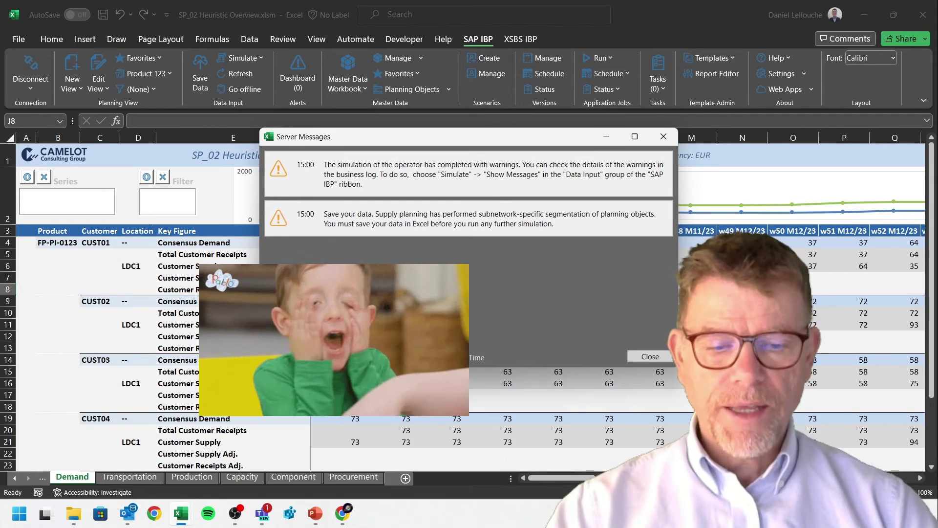
{"action": "left_click", "coordinate": [649, 357]}
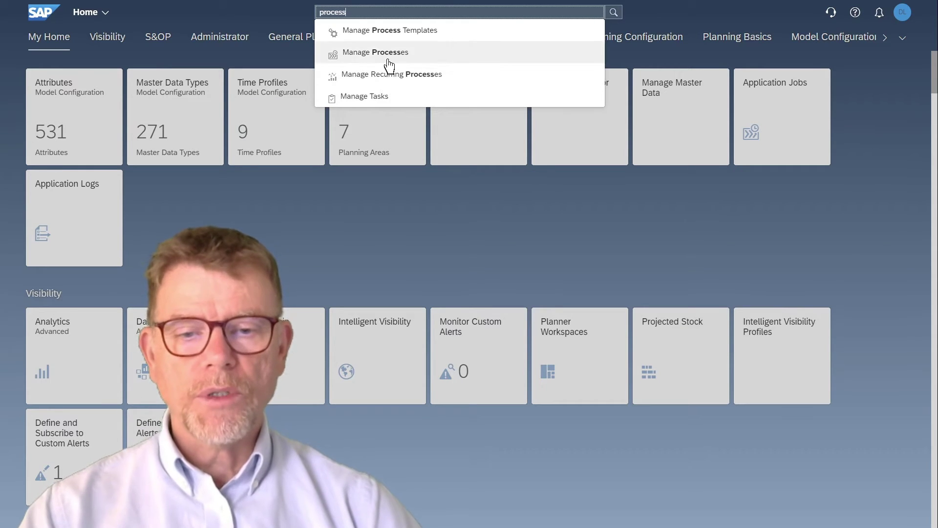
Open Manage Process Templates in the SAP IBP web interface and view the SCM LABs MVP S&OP template.
{"action": "left_click", "coordinate": [392, 34]}
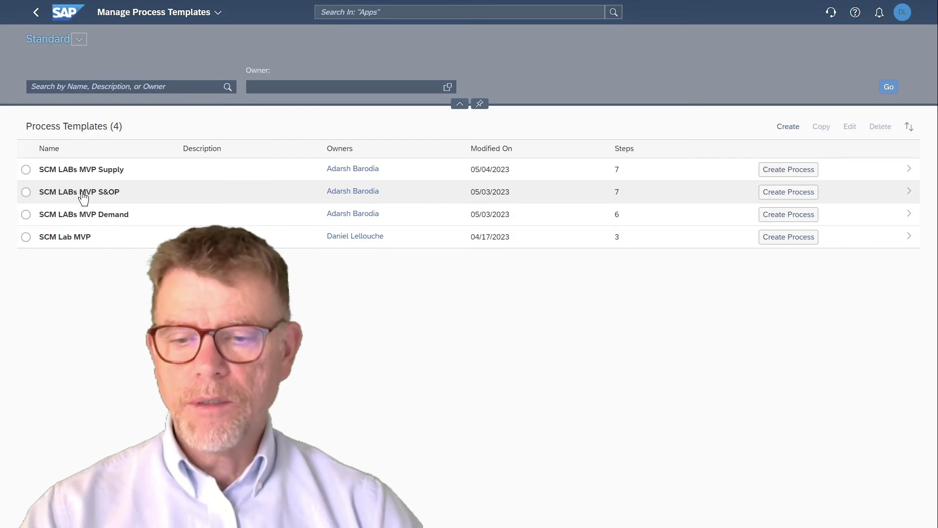
{"action": "left_click", "coordinate": [82, 196]}
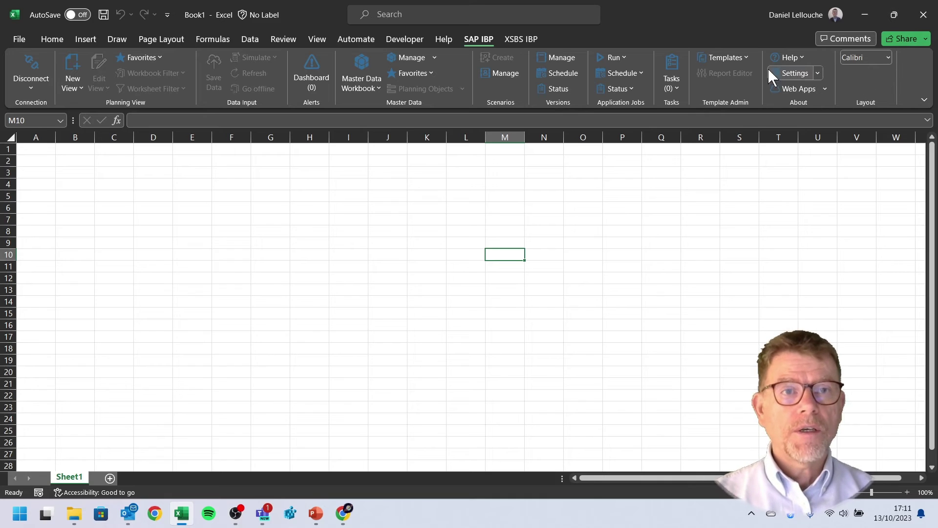
In Excel, look through the planning template folders and open SOP_02 Demand Review from 3_Sales & Operation Planning.
{"action": "left_click", "coordinate": [748, 57]}
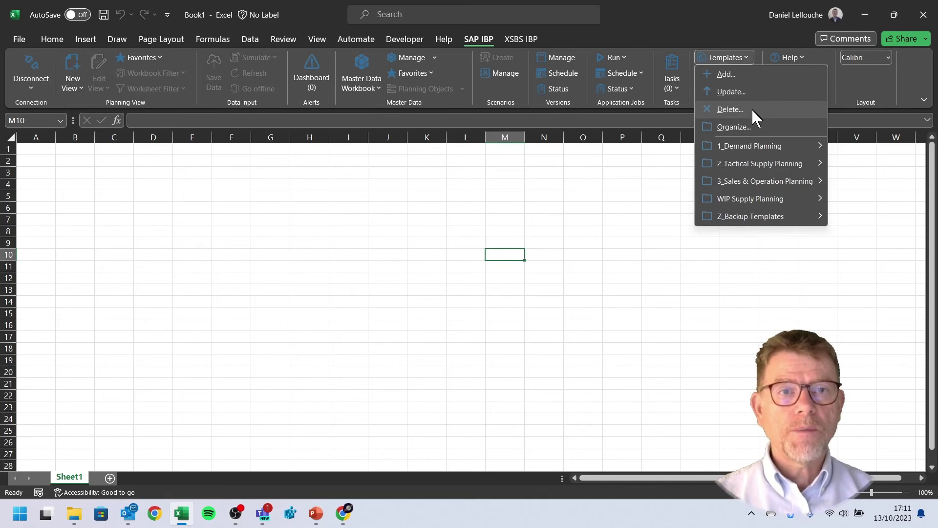
{"action": "mouse_move", "coordinate": [754, 146]}
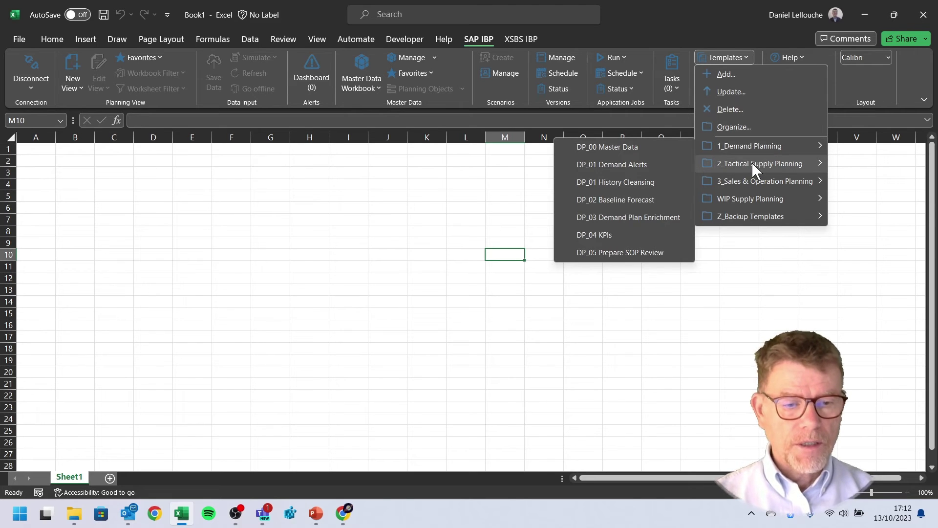
{"action": "mouse_move", "coordinate": [753, 164]}
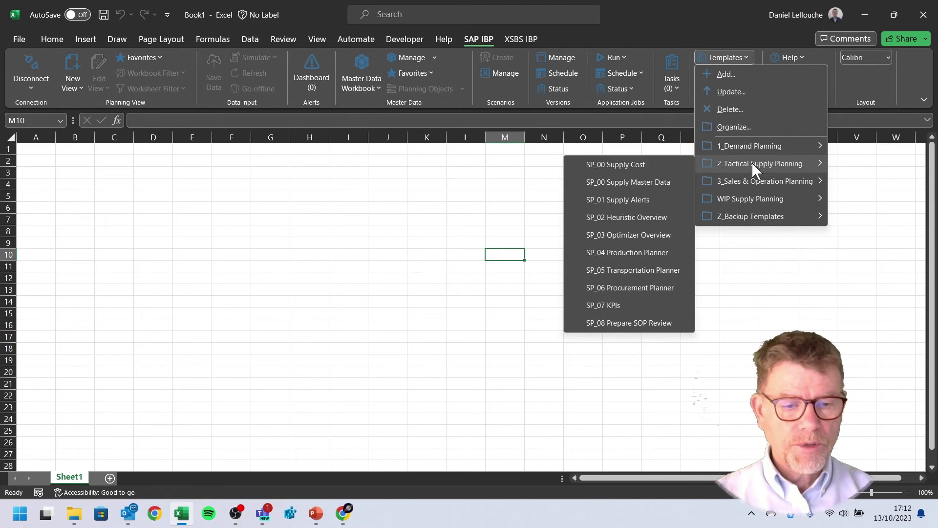
{"action": "mouse_move", "coordinate": [747, 184]}
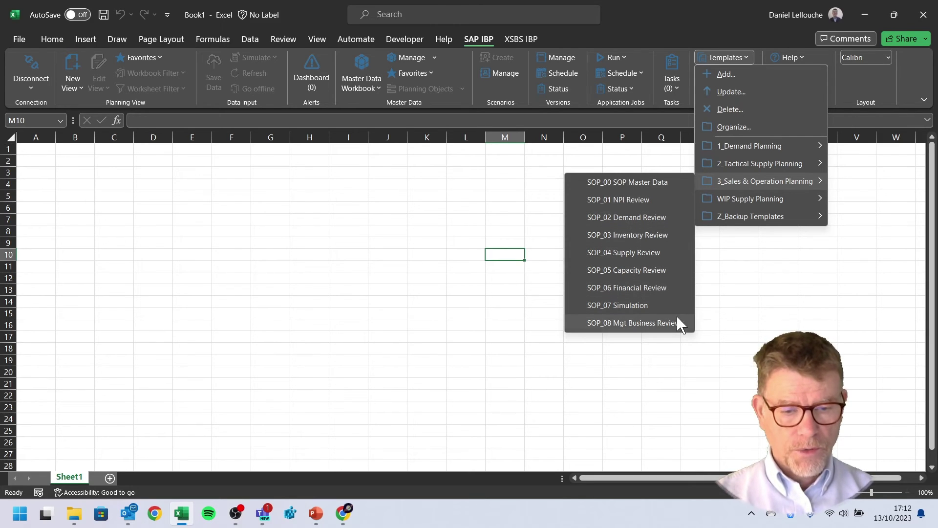
{"action": "left_click", "coordinate": [679, 217]}
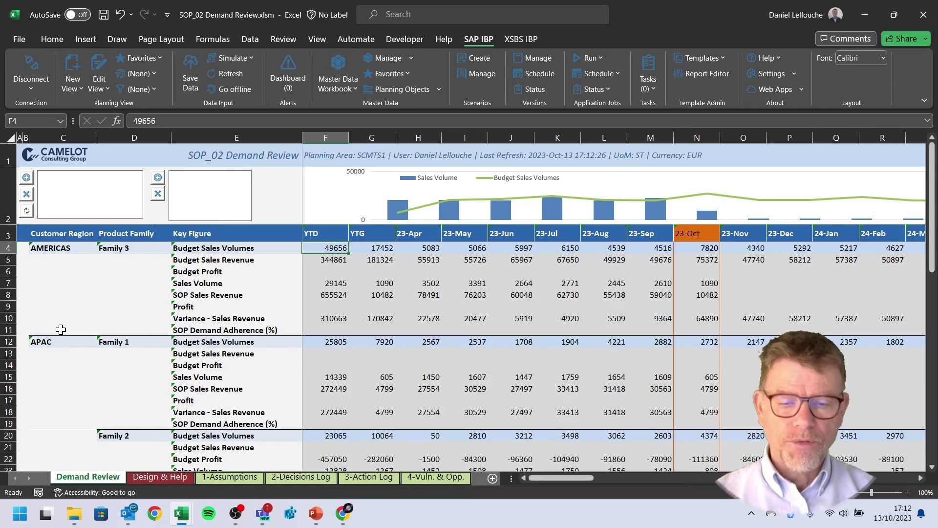
Examine the budget, sales volume, revenue and profit key figures for AMERICAS Family 3 in the demand review.
{"action": "left_click_drag", "start_coordinate": [196, 249], "coordinate": [198, 296]}
{"action": "left_click", "coordinate": [197, 285]}
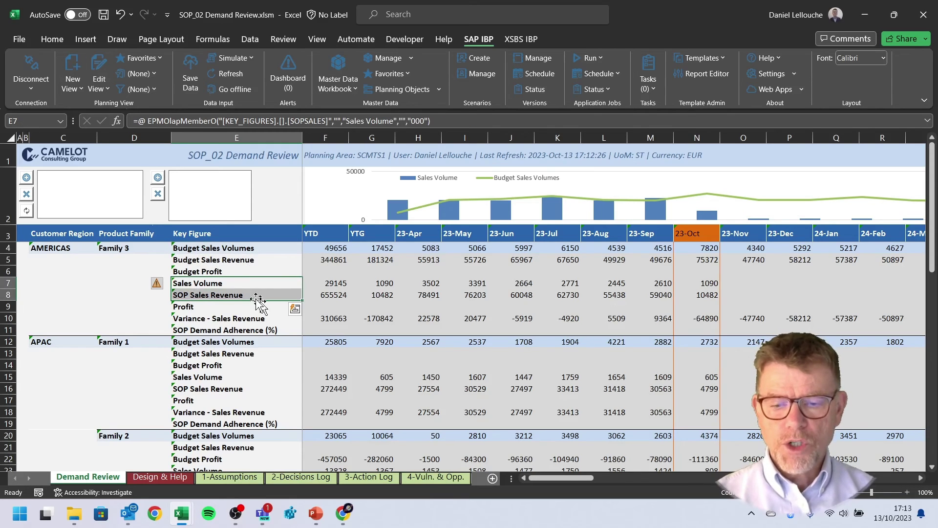
{"action": "left_click_drag", "start_coordinate": [332, 284], "coordinate": [868, 283]}
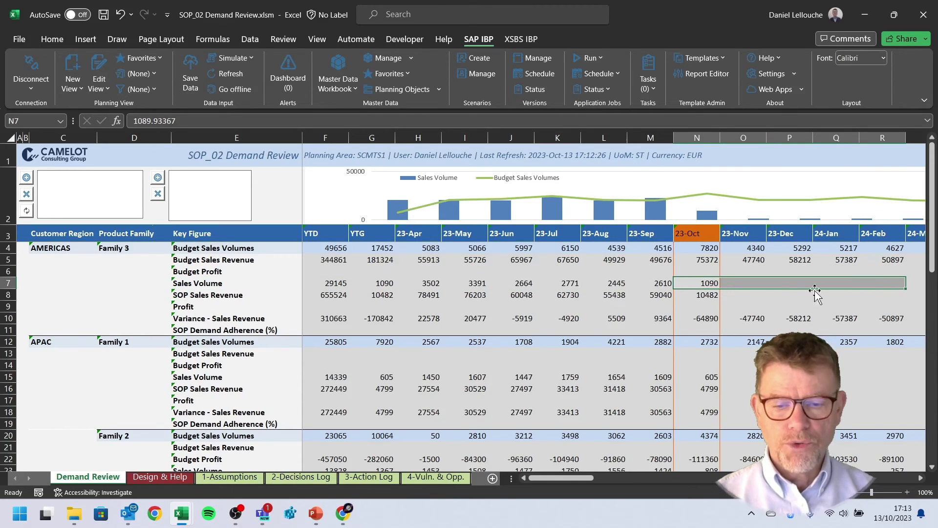
{"action": "left_click", "coordinate": [326, 148]}
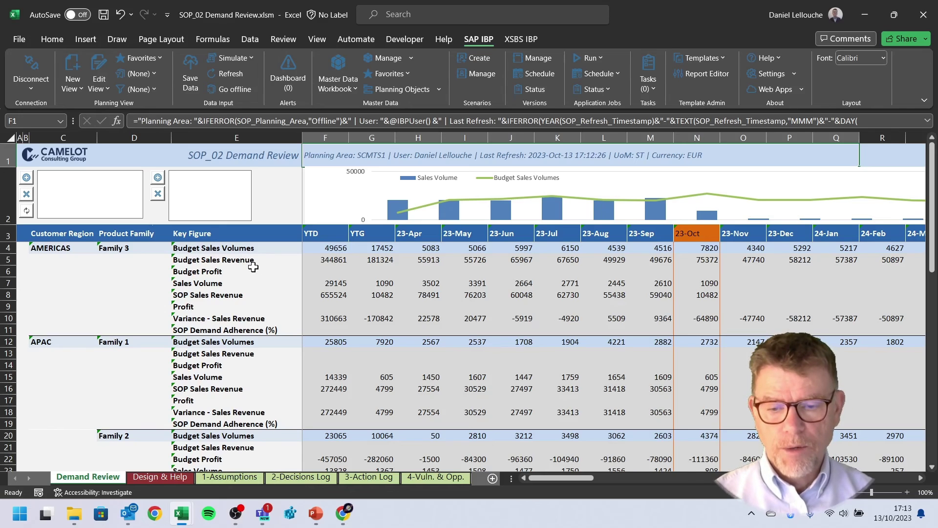
{"action": "left_click", "coordinate": [218, 269]}
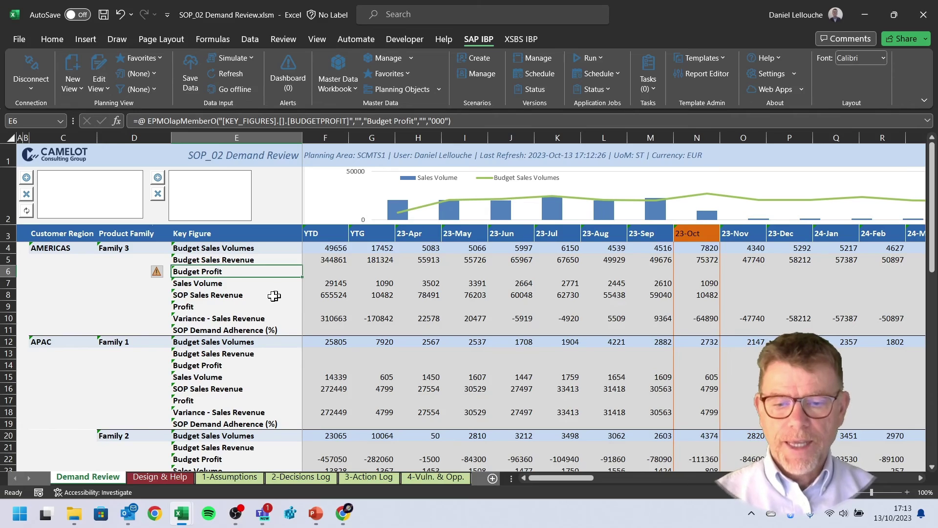
{"action": "left_click", "coordinate": [233, 284]}
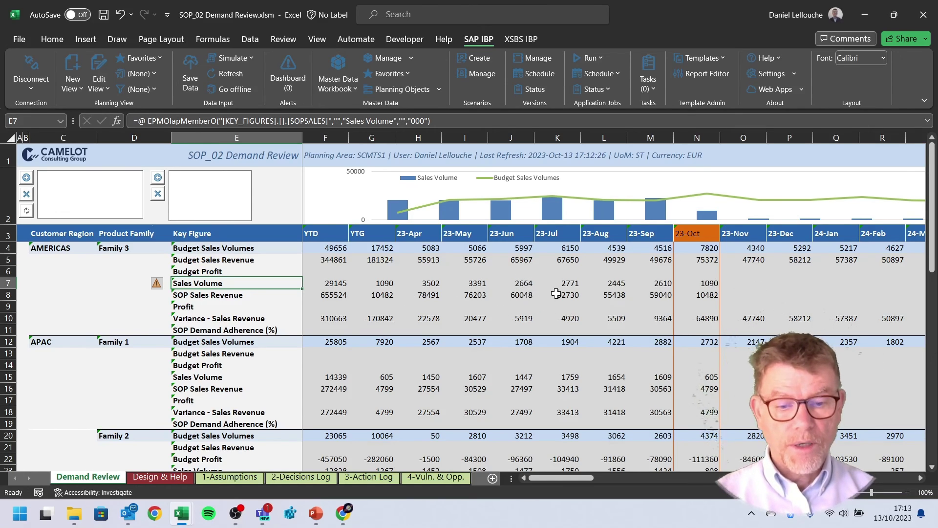
{"action": "left_click", "coordinate": [508, 307]}
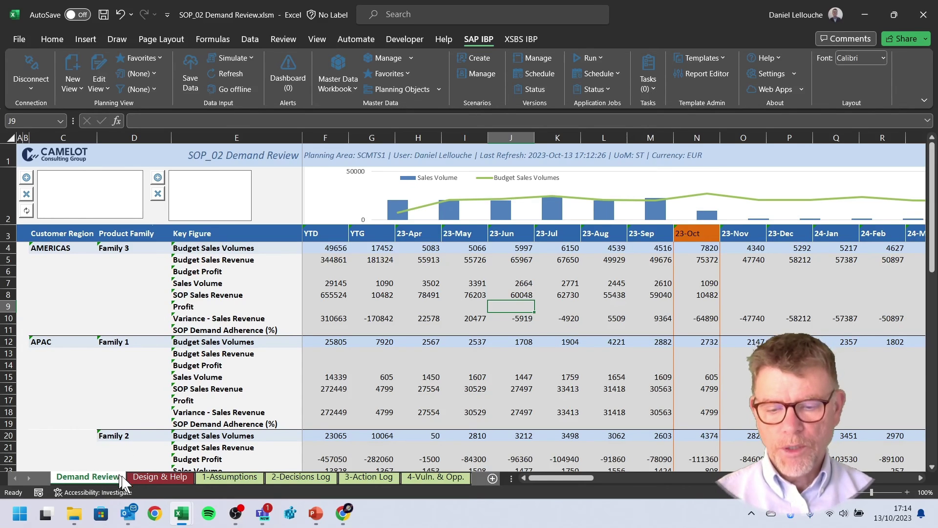
Review the Design & Help, Assumptions, Decisions Log, Action Log and Vuln. & Opp. sheets, and return to the Demand Review sheet.
{"action": "left_click", "coordinate": [161, 477]}
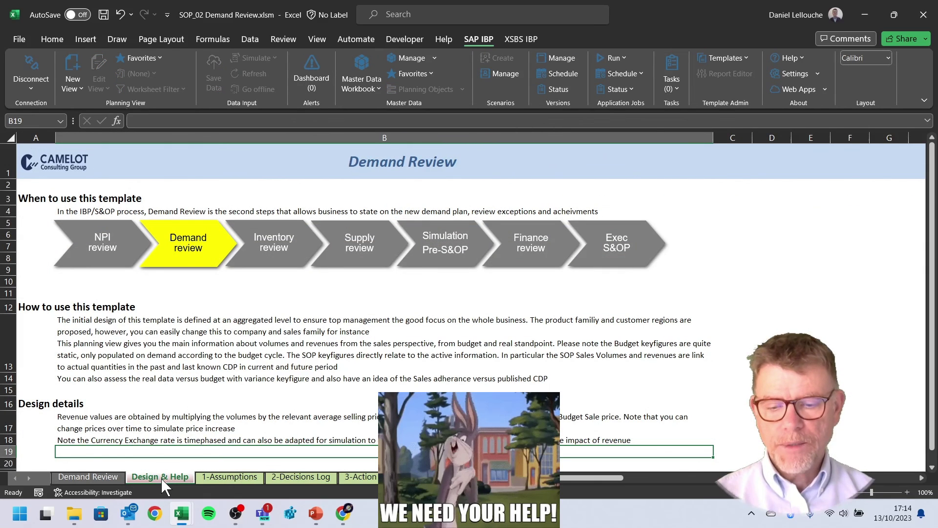
{"action": "left_click", "coordinate": [229, 477]}
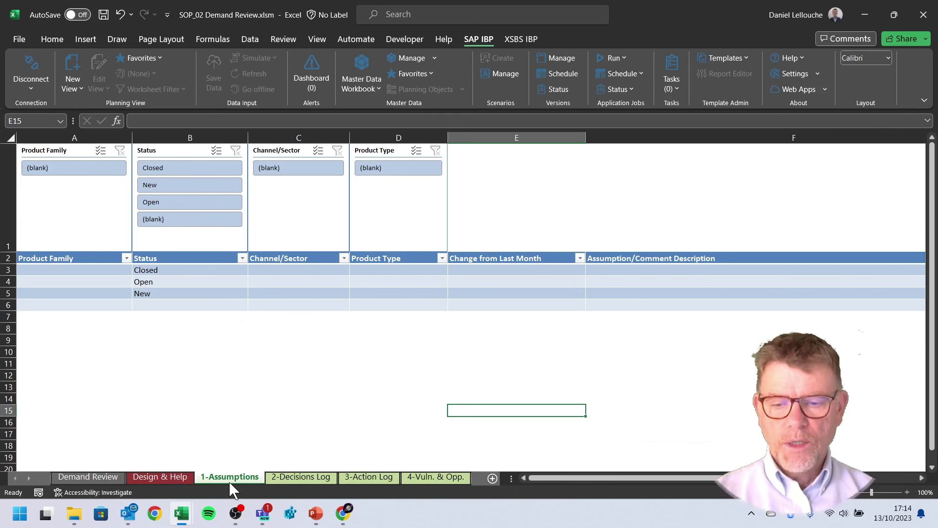
{"action": "left_click", "coordinate": [305, 477]}
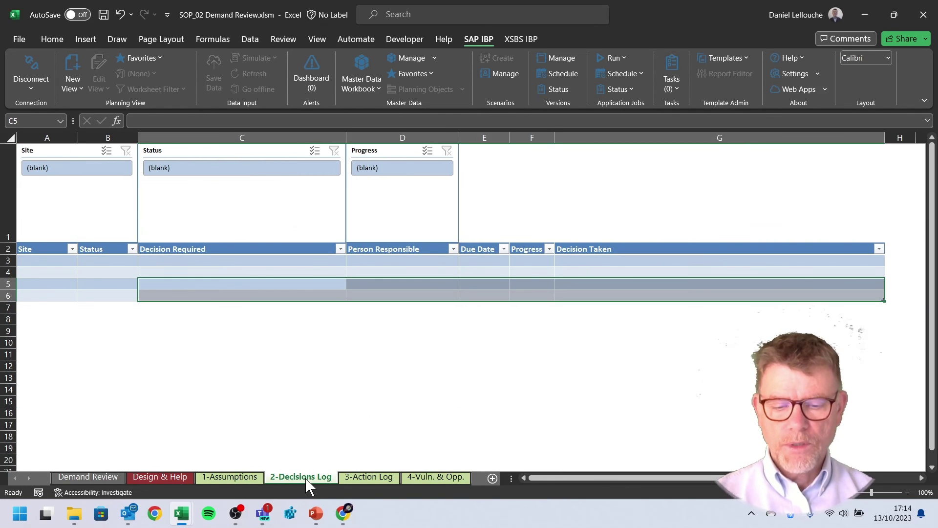
{"action": "left_click", "coordinate": [364, 479]}
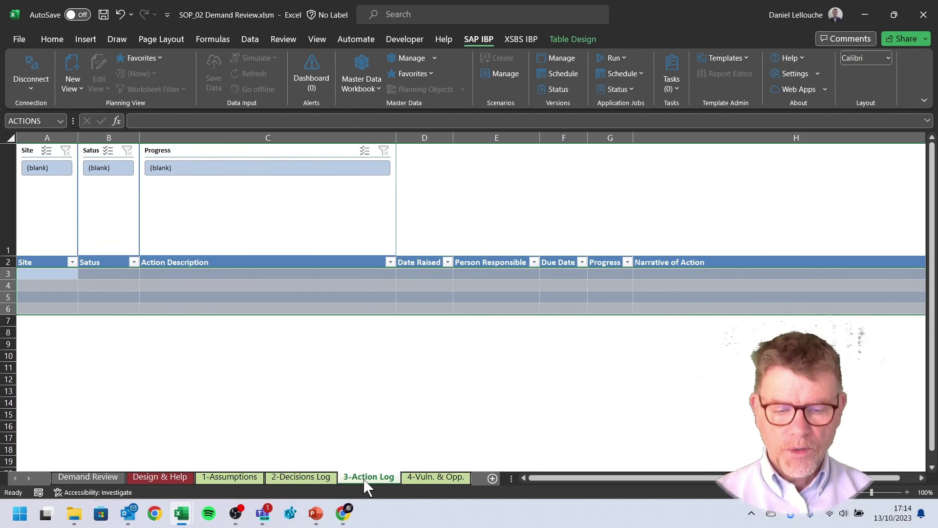
{"action": "left_click", "coordinate": [430, 478]}
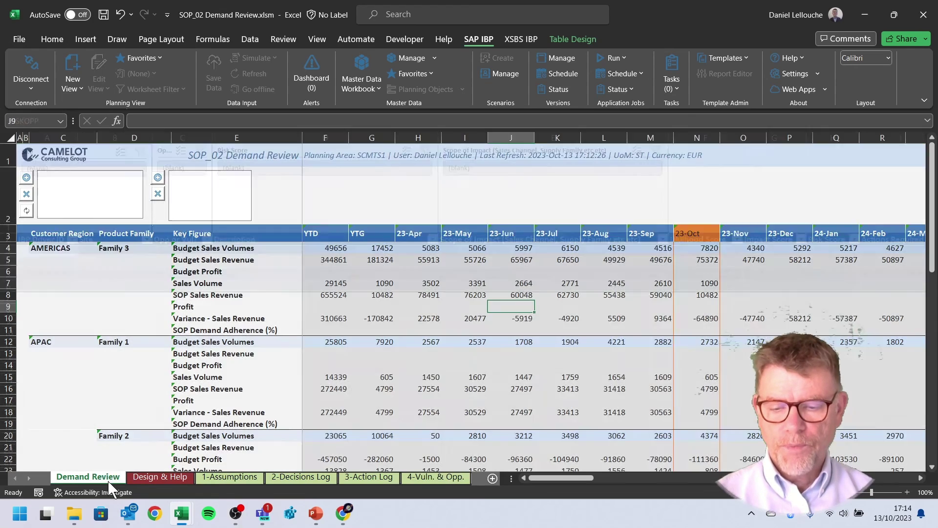
{"action": "left_click", "coordinate": [108, 478]}
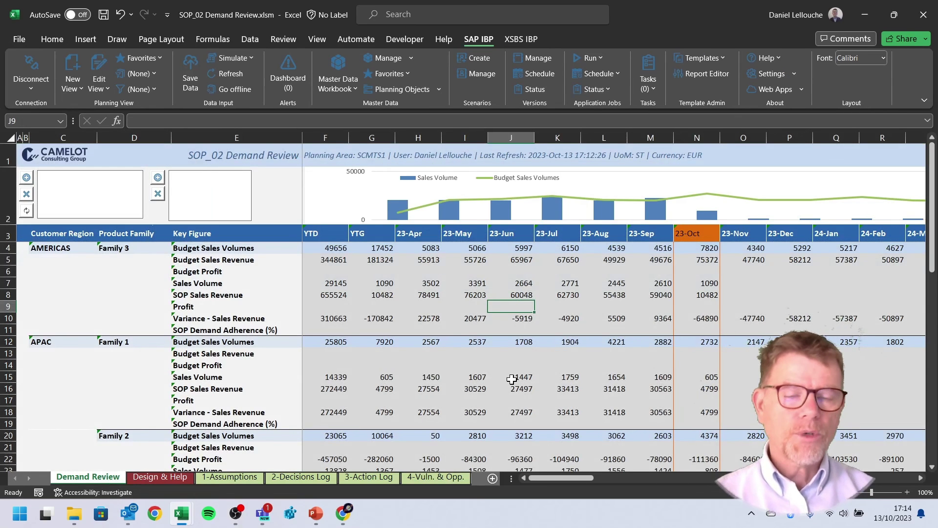